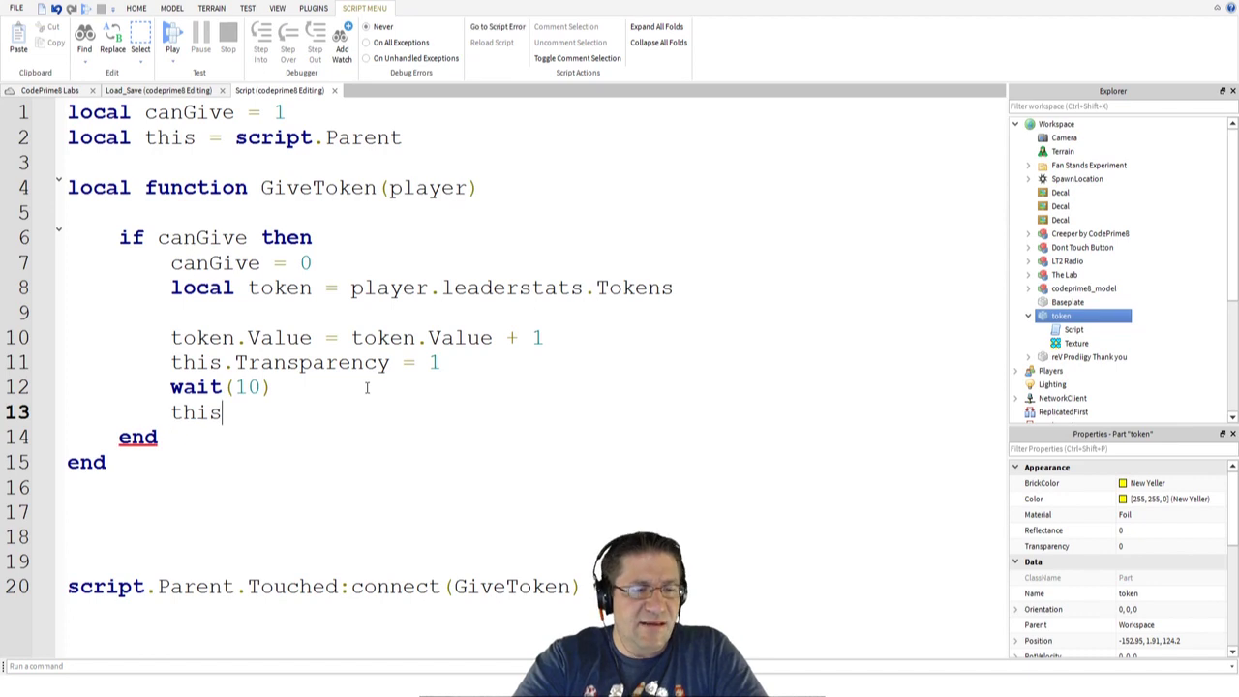
- Complete the if block after wait(10) with the lines this.Transparency = 0 and canGive = 1
type("rne")
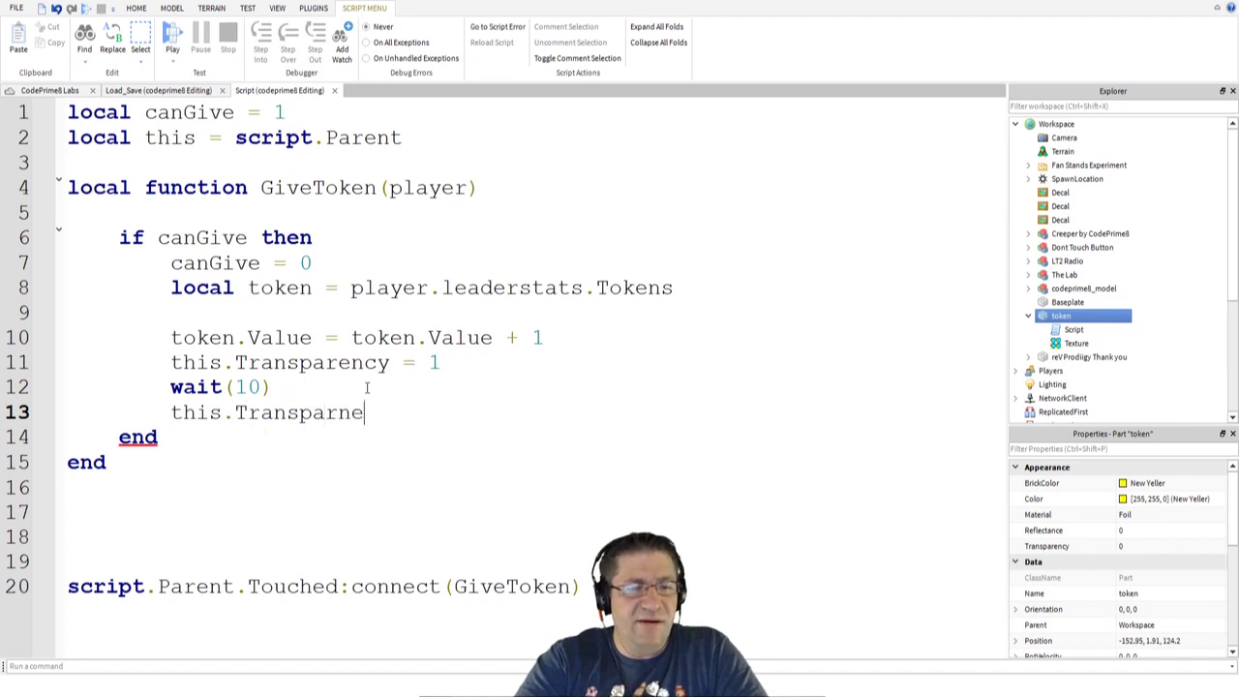
key("BackSpace")
key("BackSpace")
type("ency = 0")
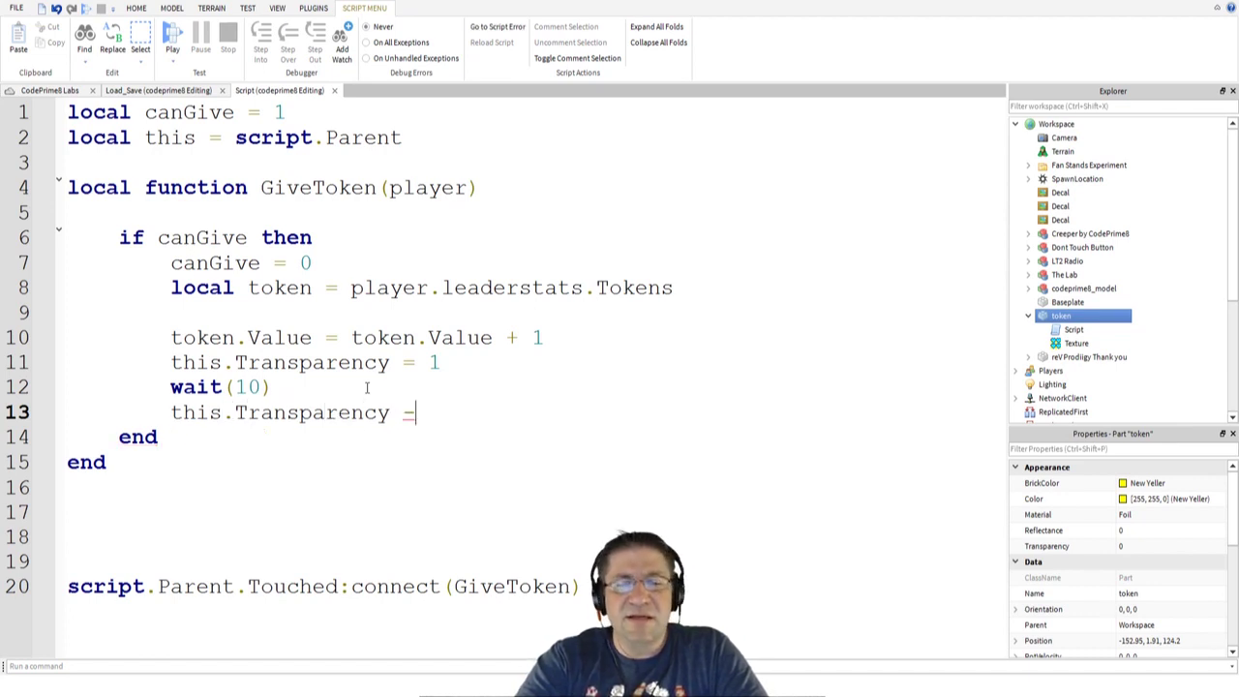
key("Return")
key("BackSpace")
key("BackSpace")
key("BackSpace")
key("BackSpace")
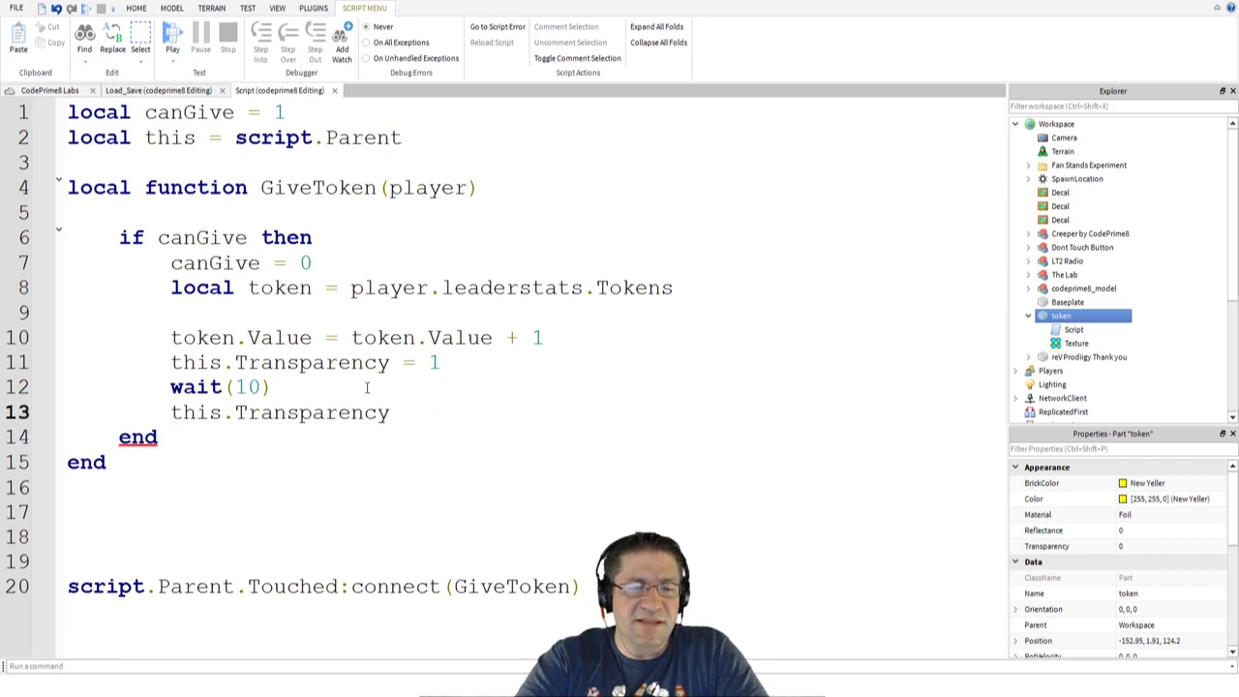
type("= 0")
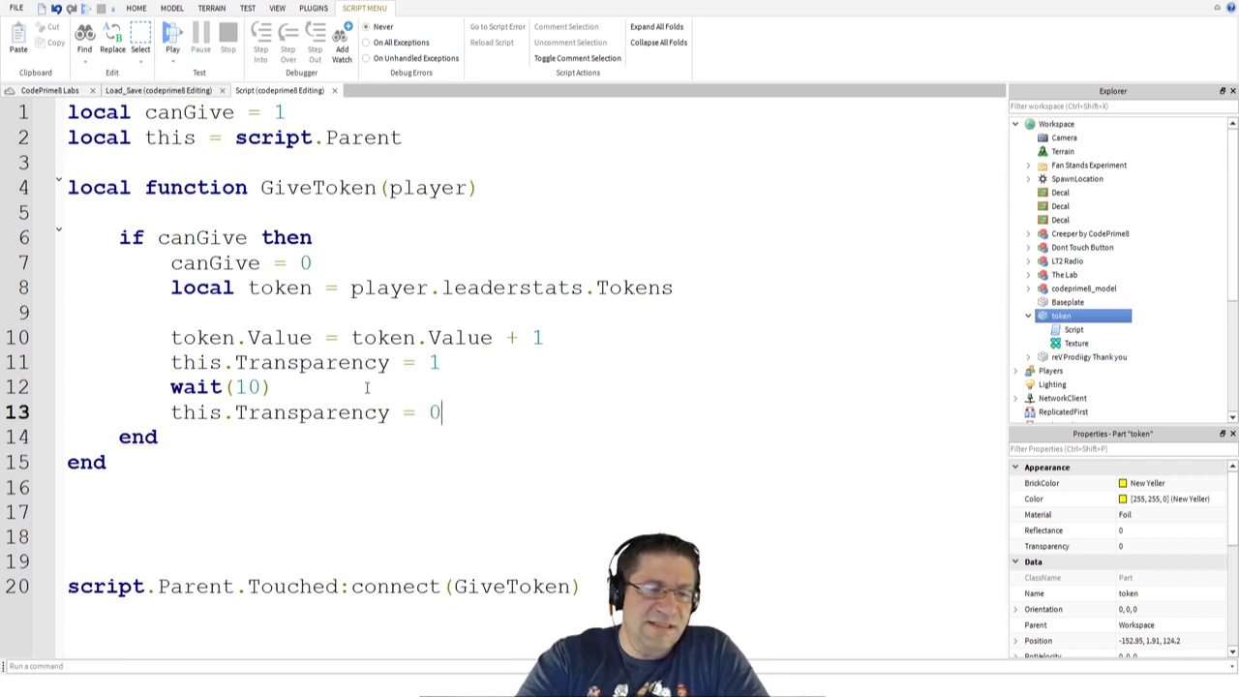
key("Return")
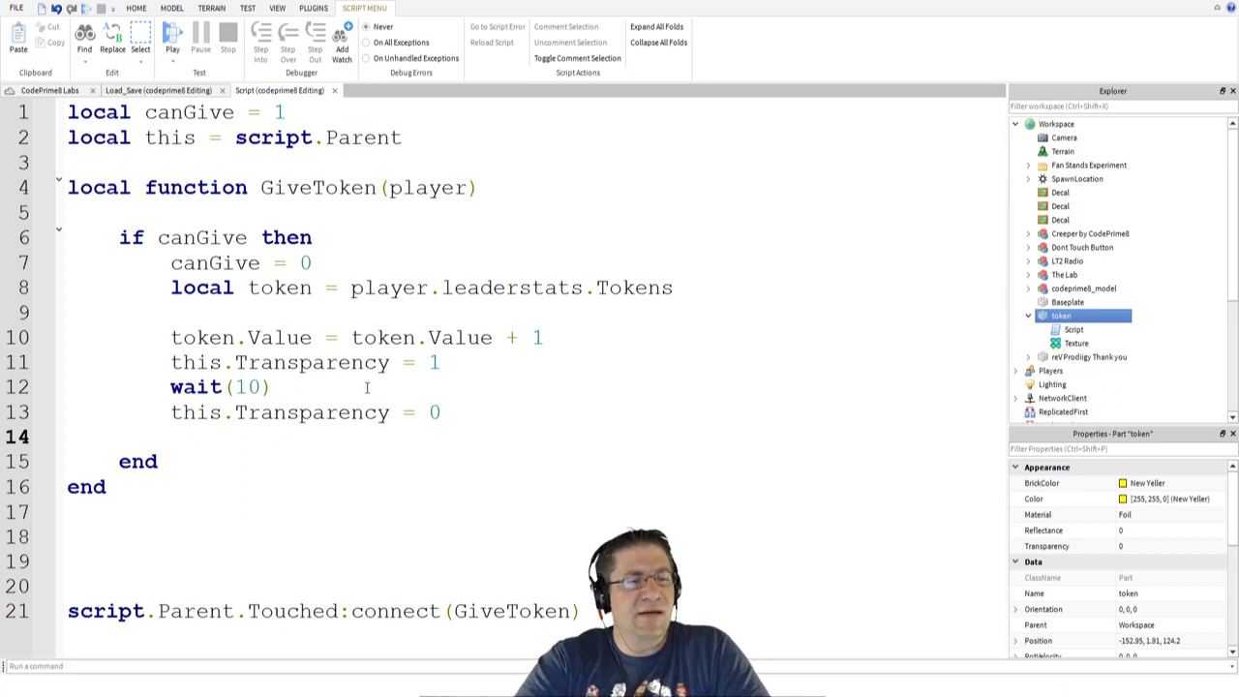
type("canGive = 1")
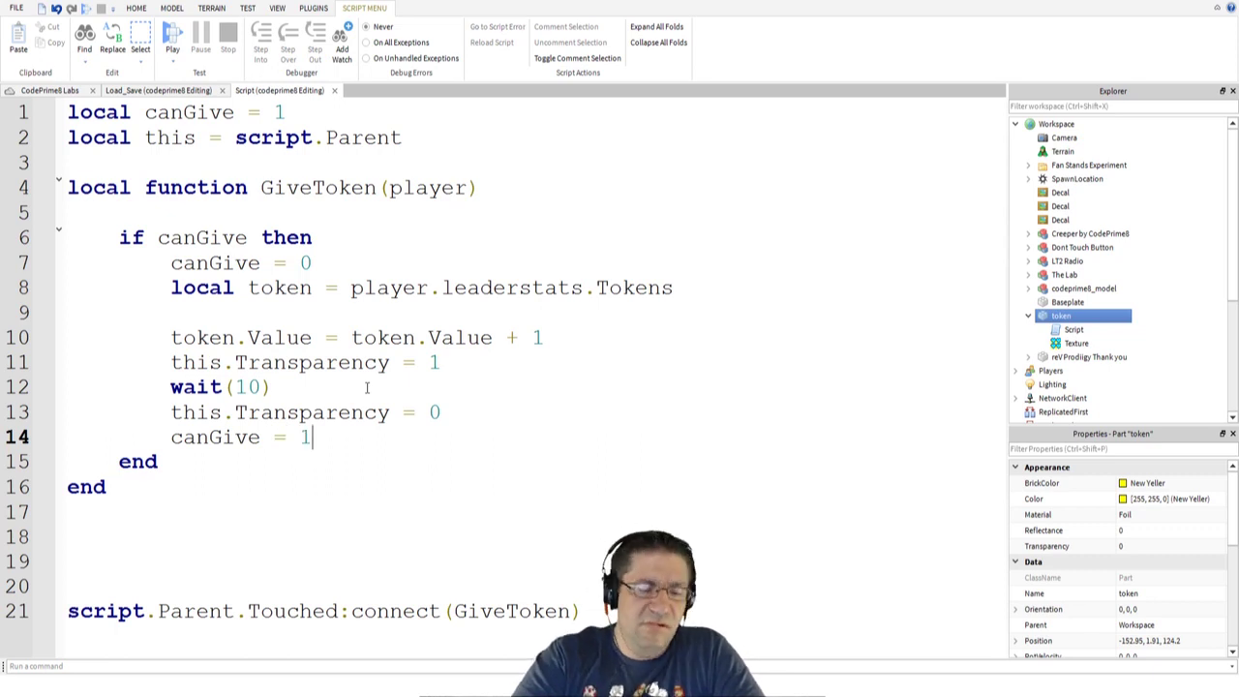
- Playtest the game with the Output window shown, walking the character off the spawn pad
key("F5")
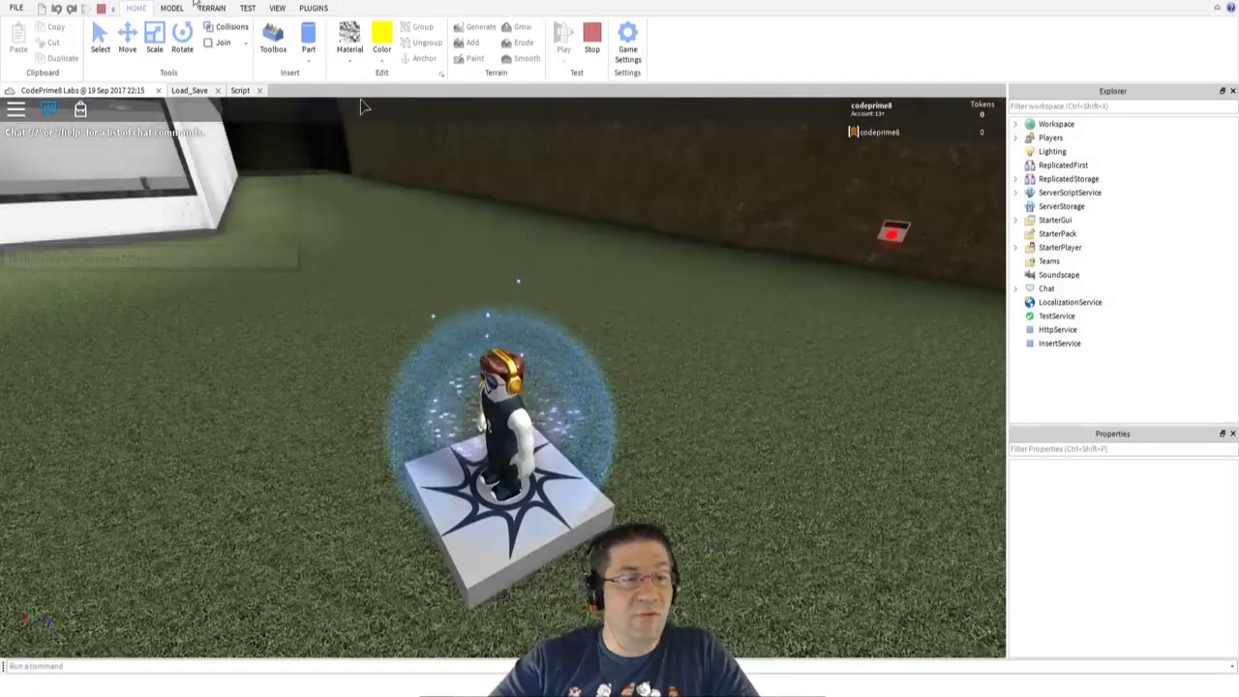
left_click(278, 8)
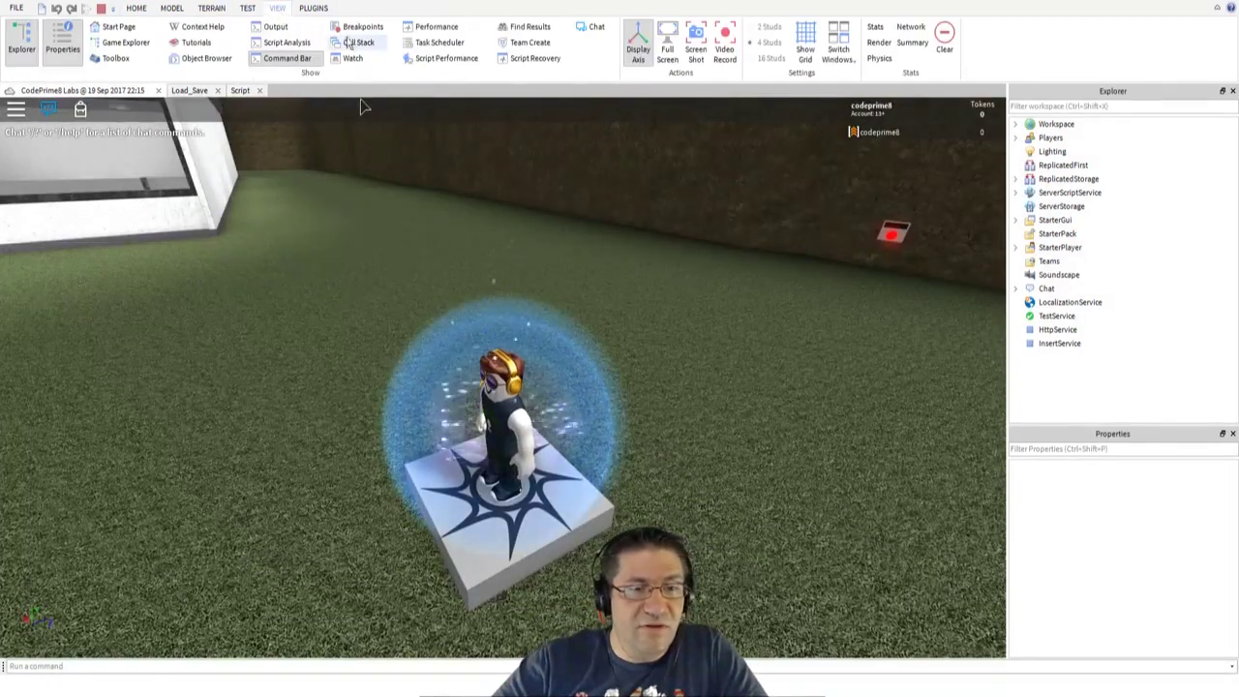
left_click(273, 26)
right_click_drag(677, 305, 677, 306)
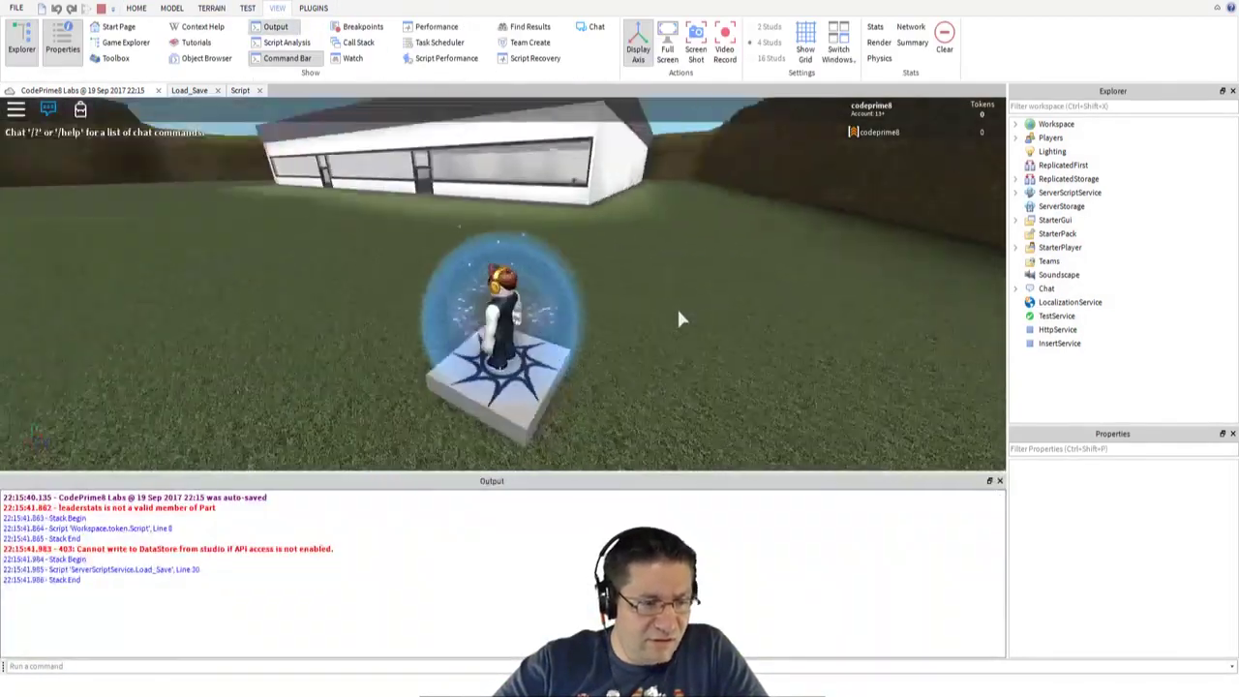
key("w")
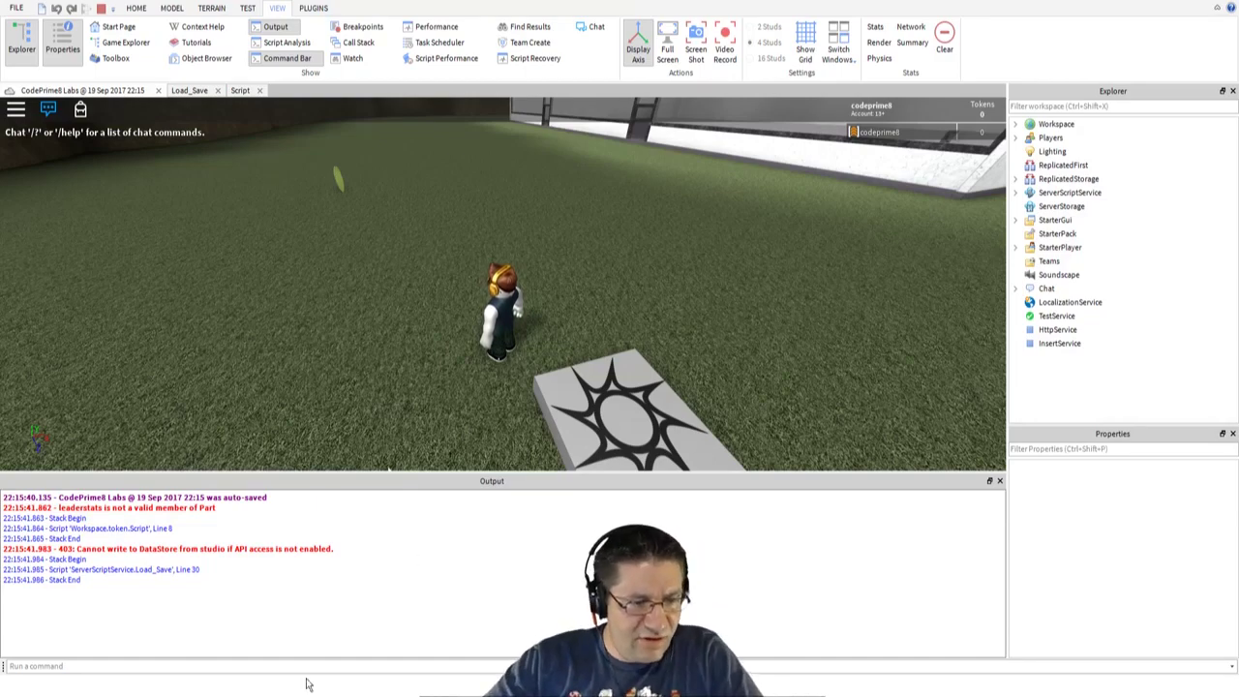
- Open the token script at the line 8 error, end the playtest and check the leaderstats reference
left_click(170, 527)
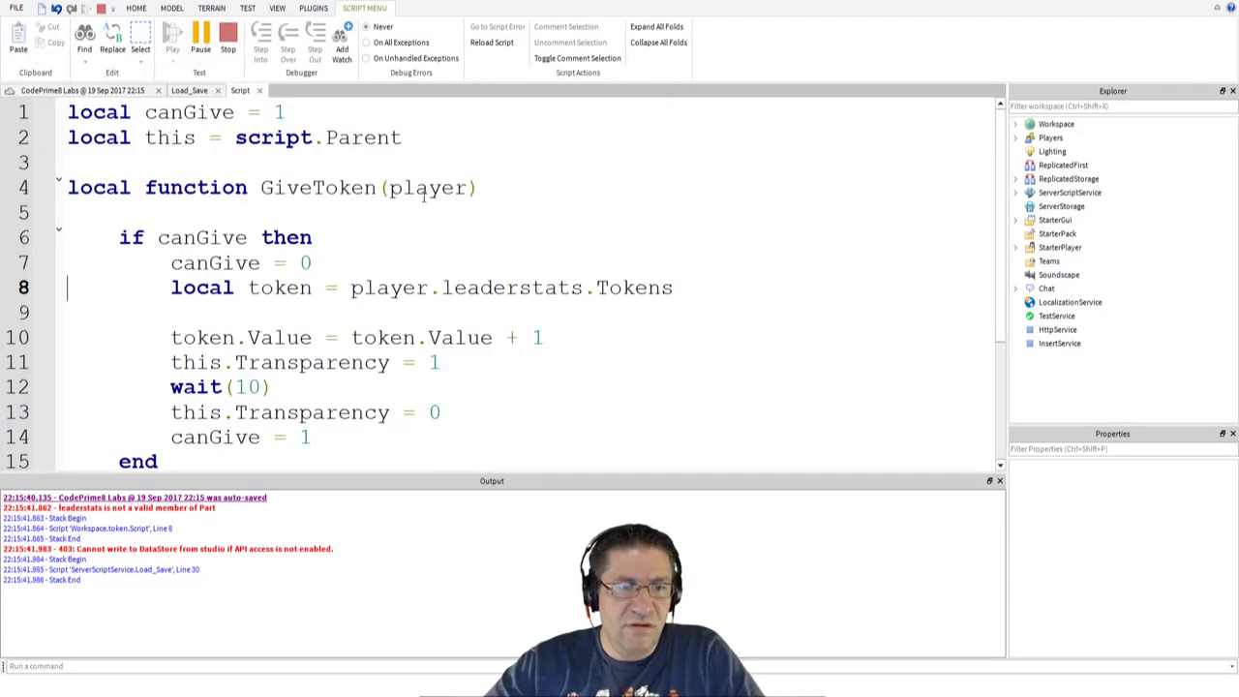
left_click(227, 44)
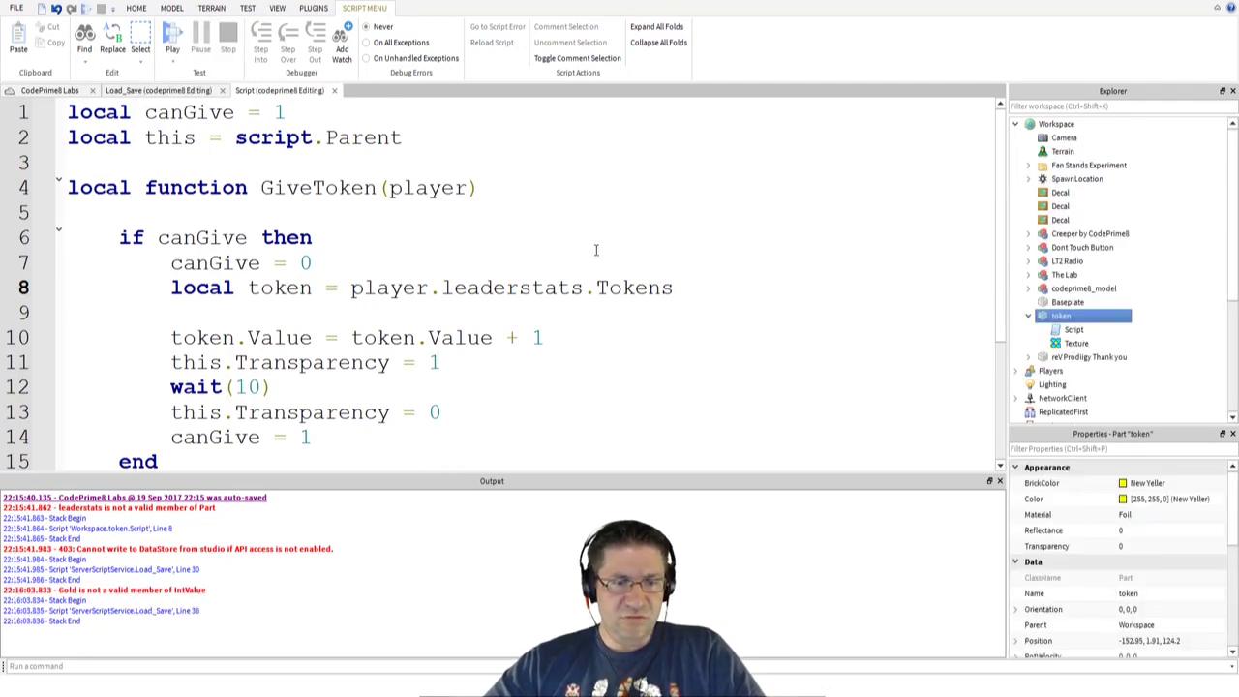
double_click(537, 291)
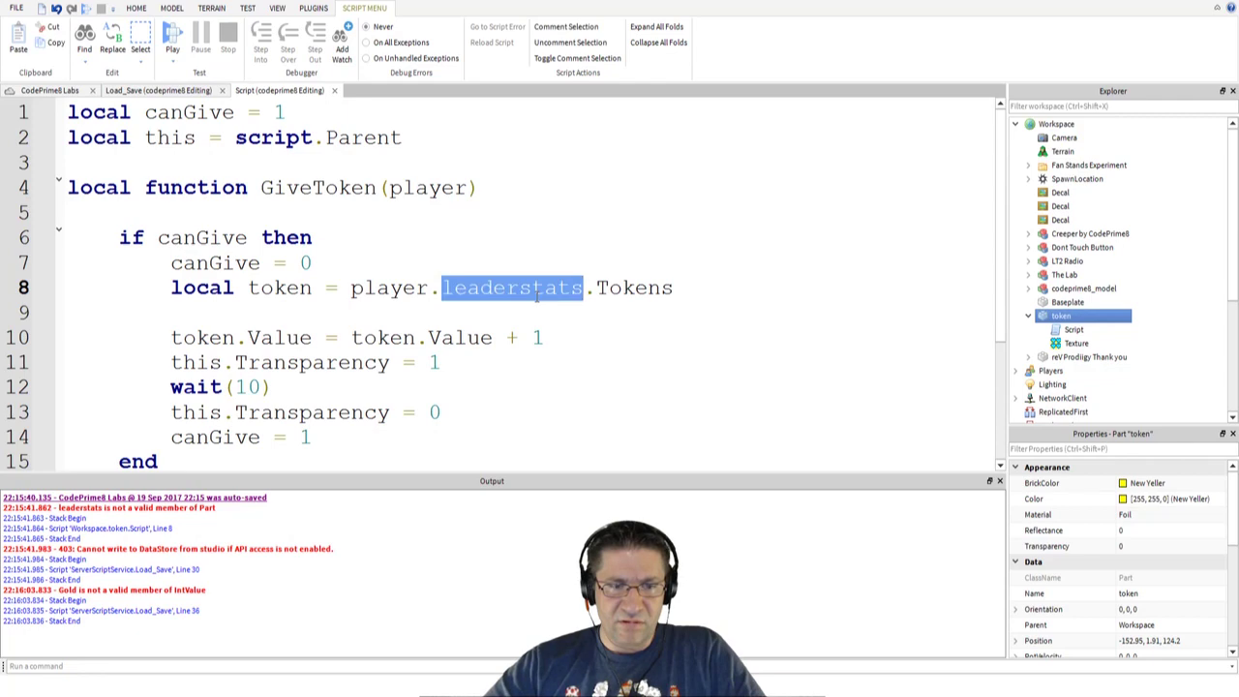
- Start a new playtest and examine the running player's leaderstats object and its Tokens value
left_click(171, 31)
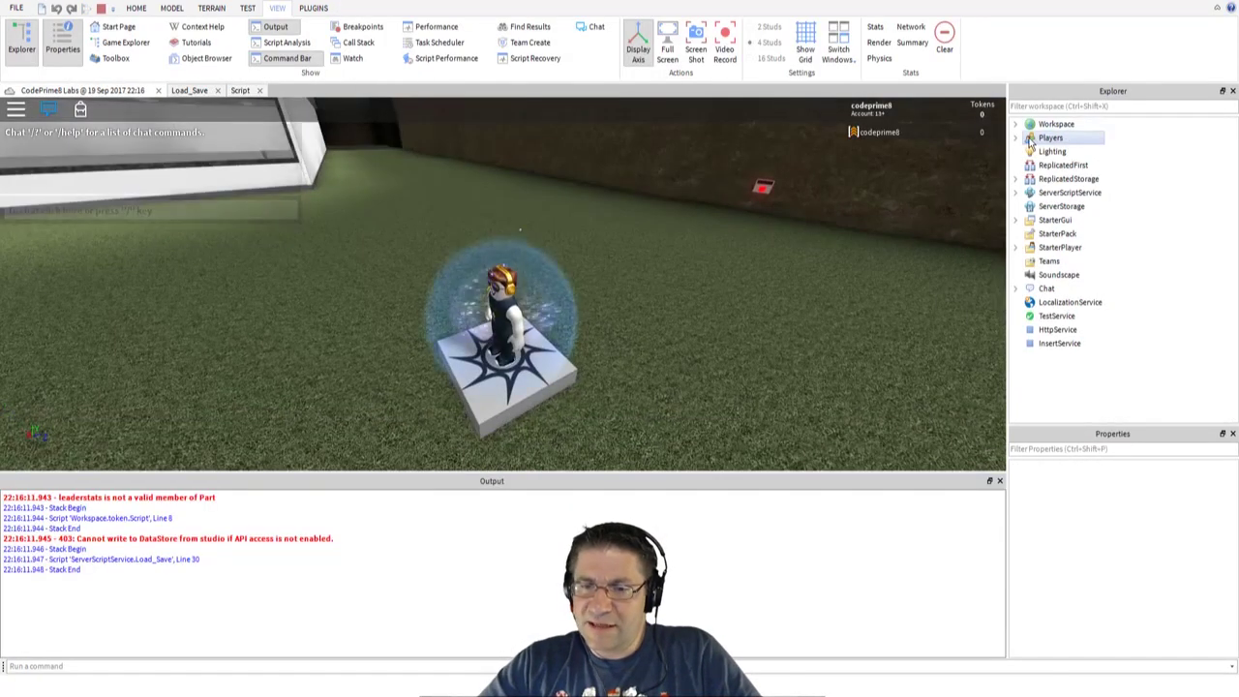
double_click(1054, 137)
left_click(1070, 152)
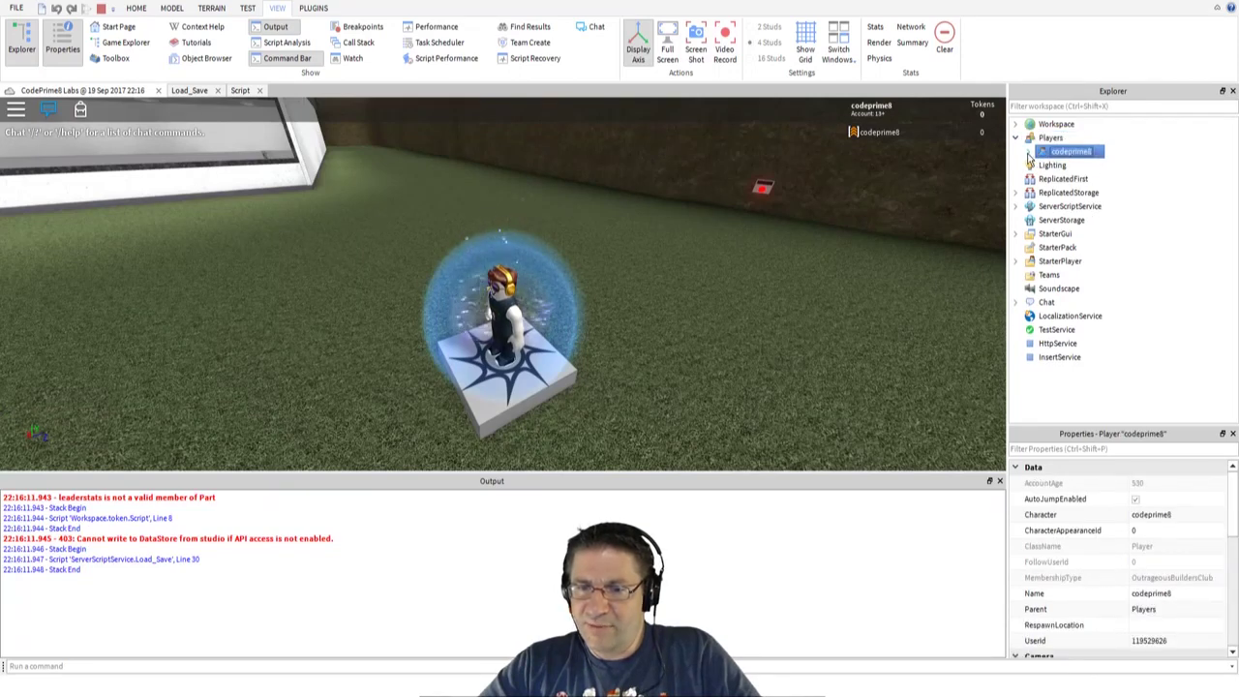
double_click(1071, 152)
left_click(1082, 192)
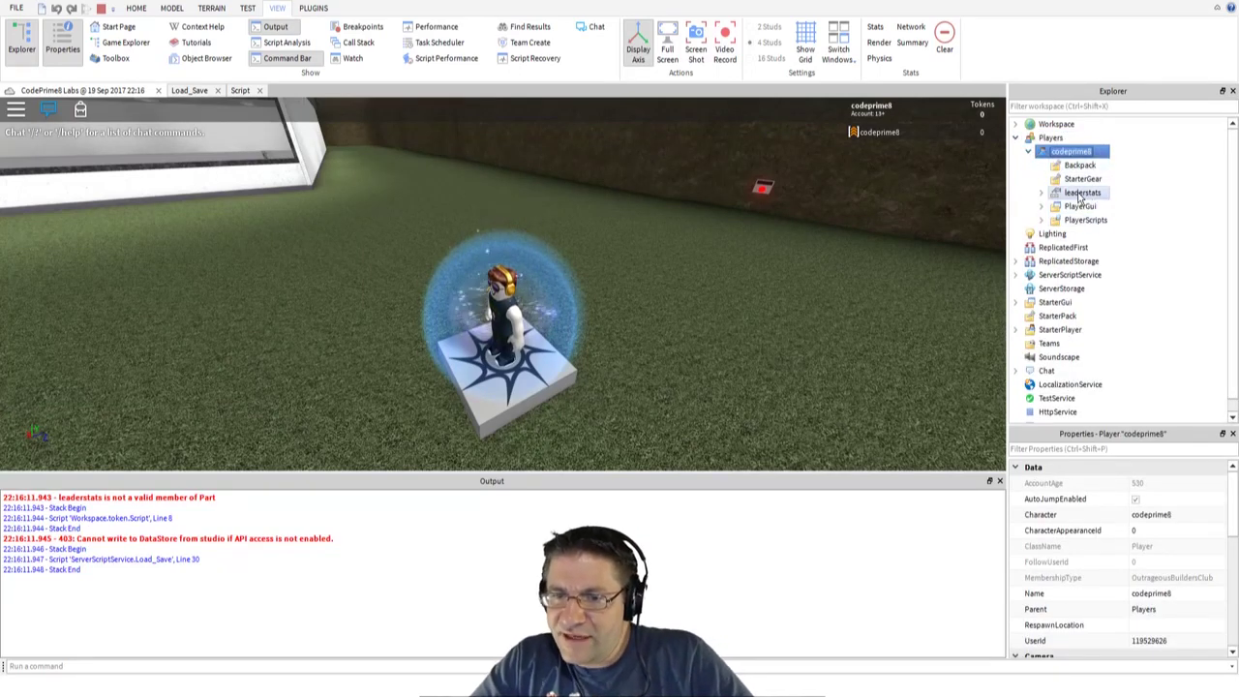
left_click(1042, 193)
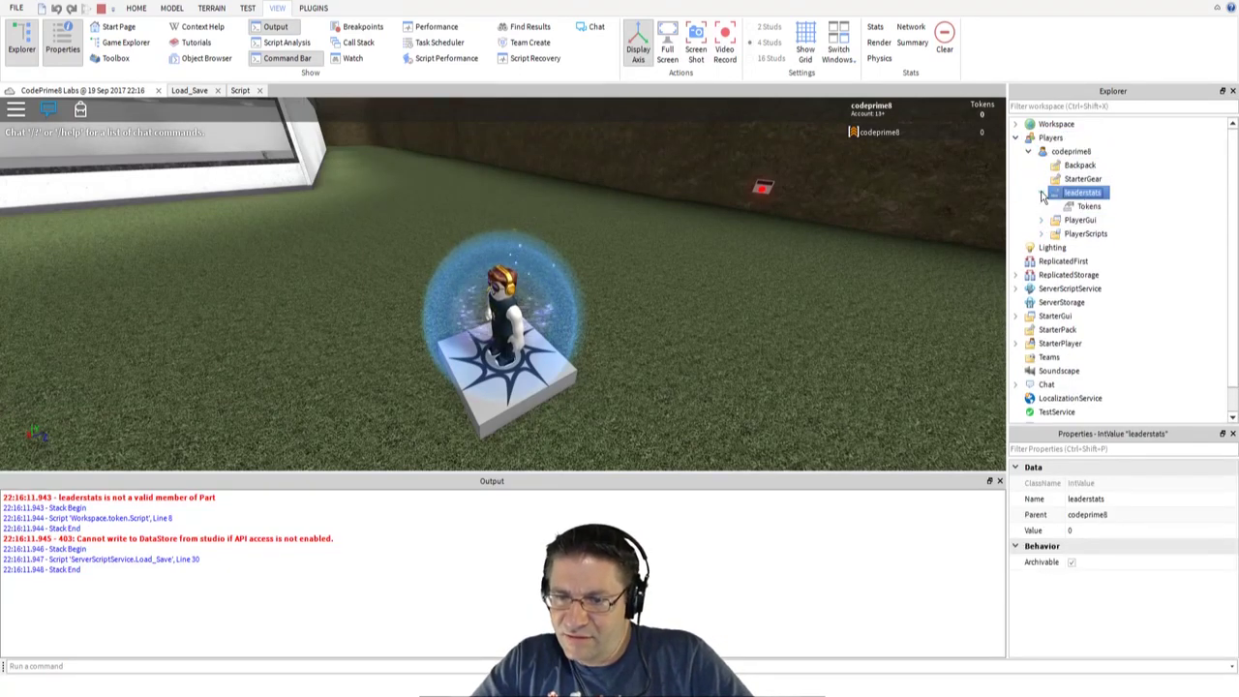
left_click(1086, 206)
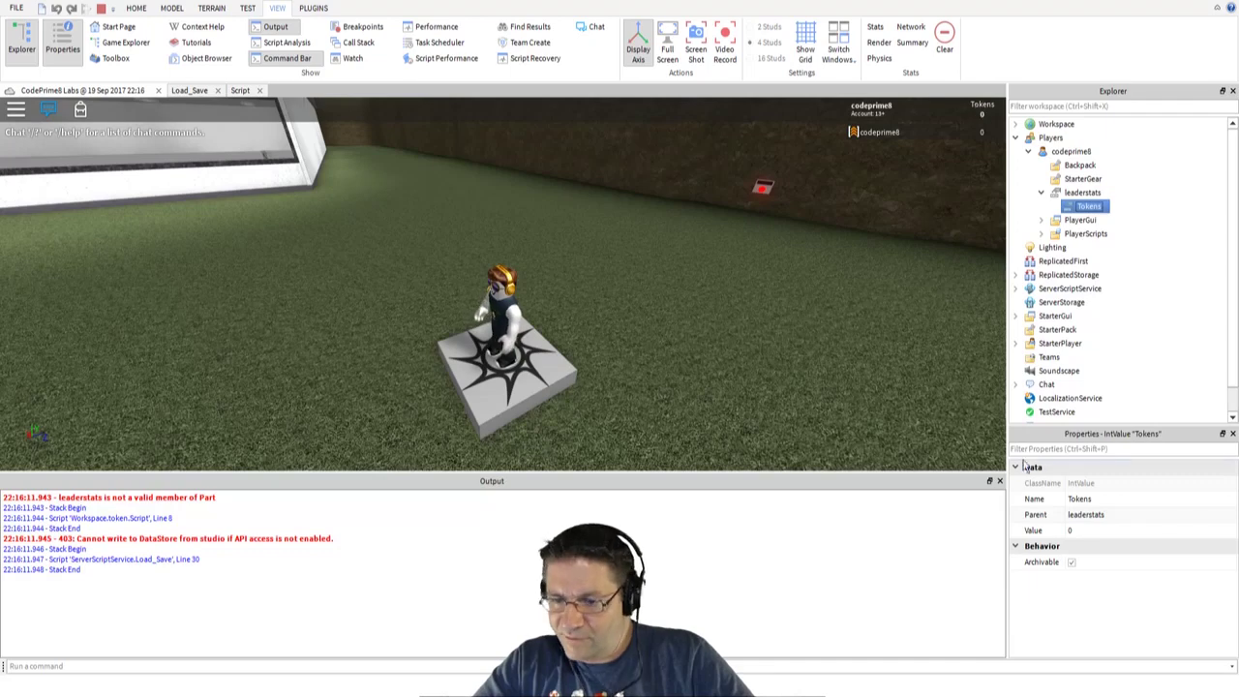
- Set the running player's Tokens value to 10
left_click(1076, 530)
type("10")
key("Return")
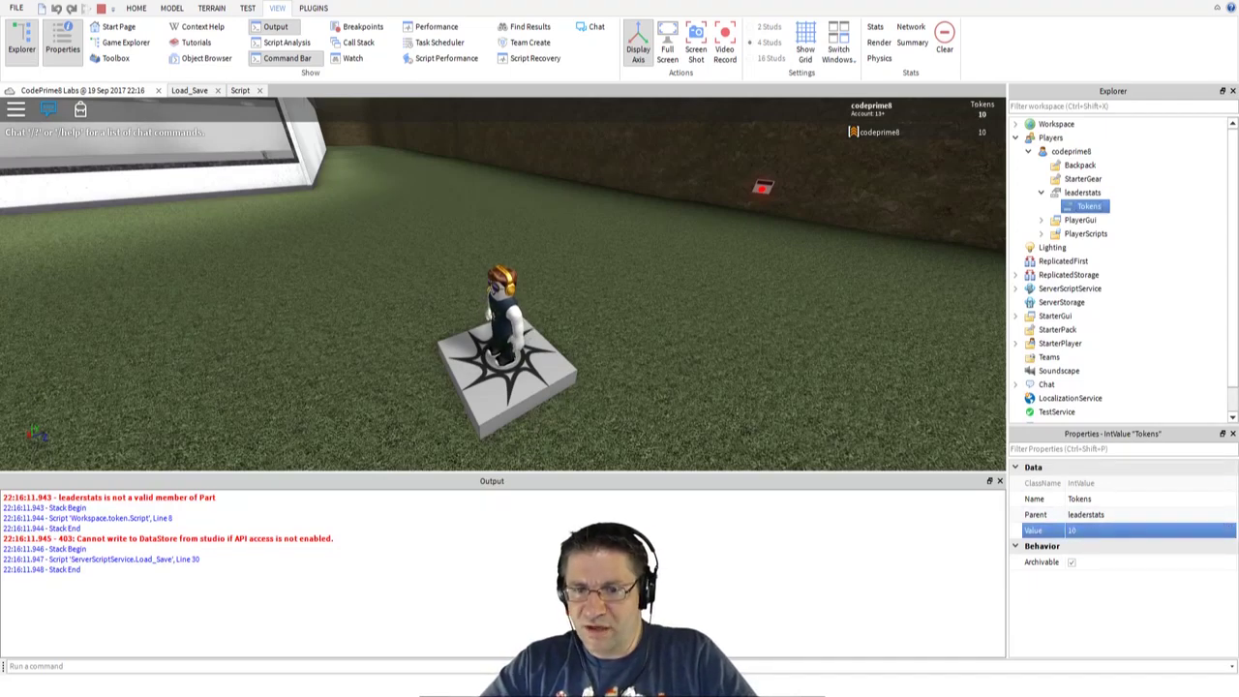
- Walk the character off the spawn pad with the building in view and end the playtest
right_click_drag(832, 319, 833, 317)
key("a")
key("w")
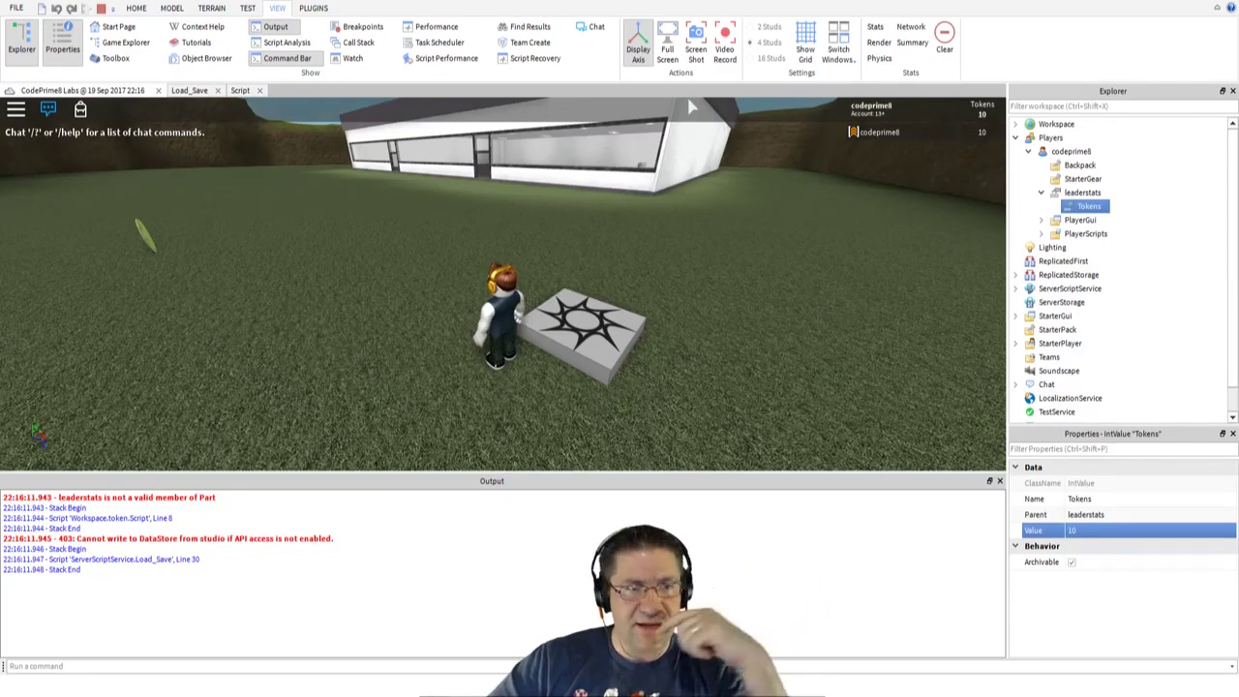
left_click(102, 8)
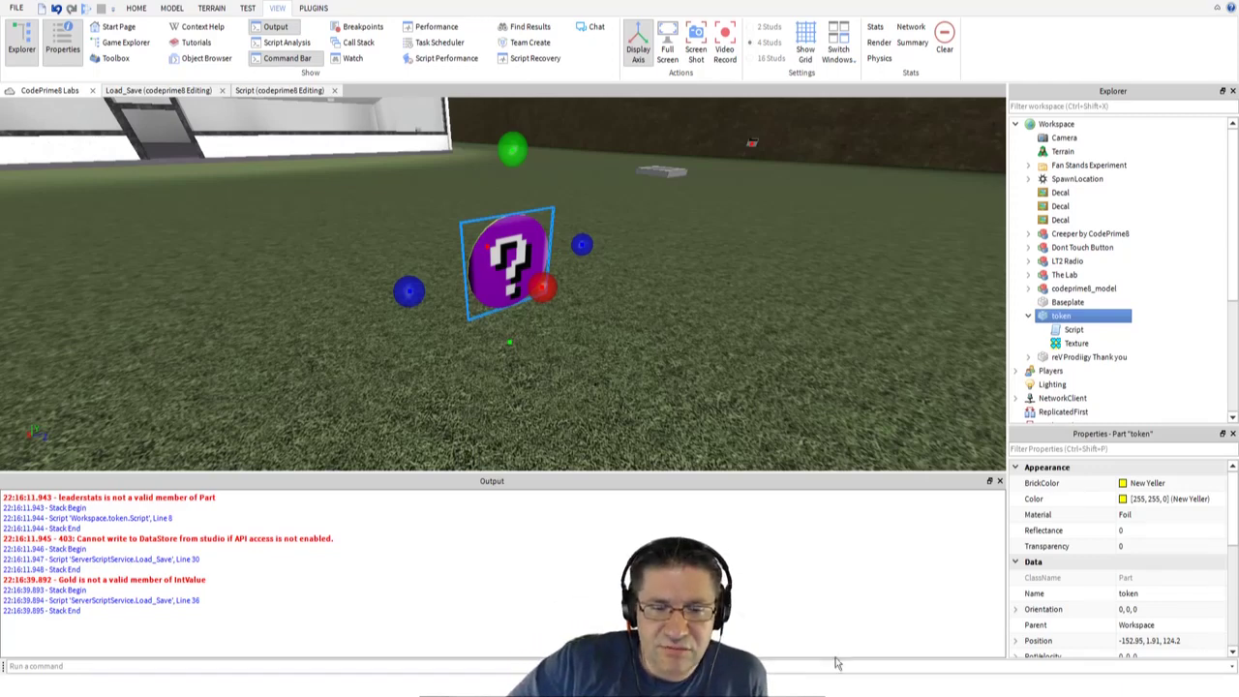
- Enable FilteringEnabled and StreamingEnabled for the Workspace
left_click(1057, 127)
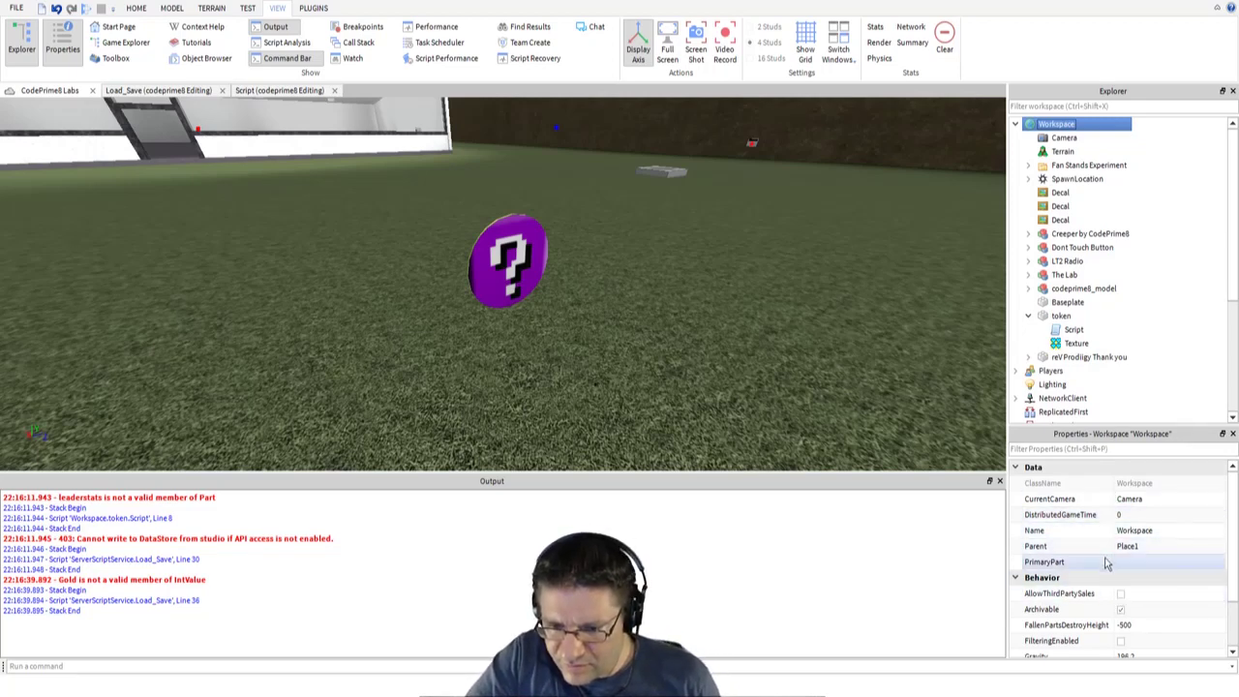
scroll(1107, 564, "down", 3)
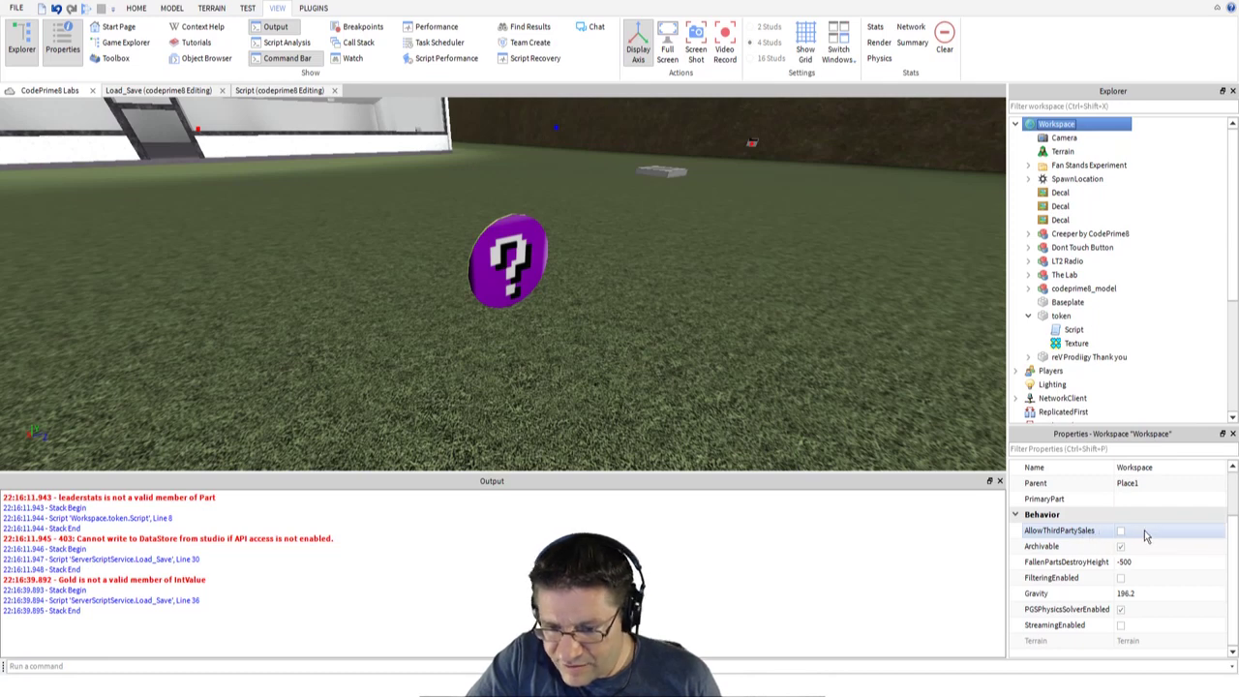
left_click(1120, 581)
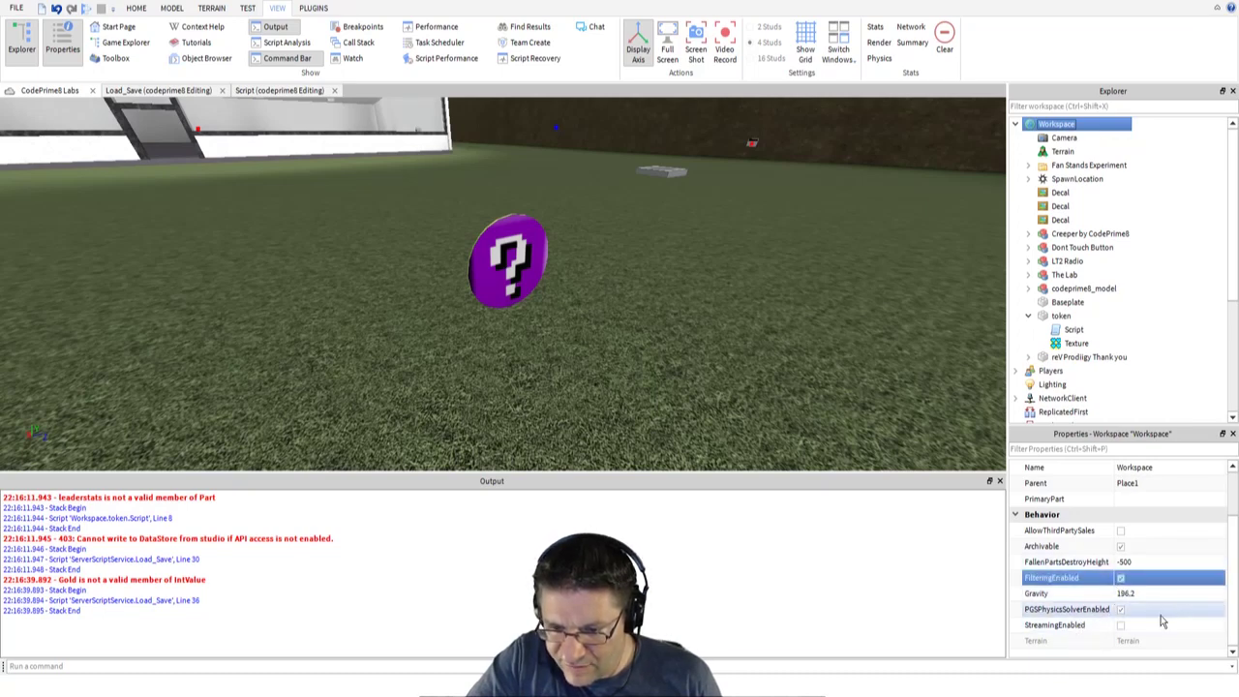
left_click(1120, 579)
left_click(1121, 579)
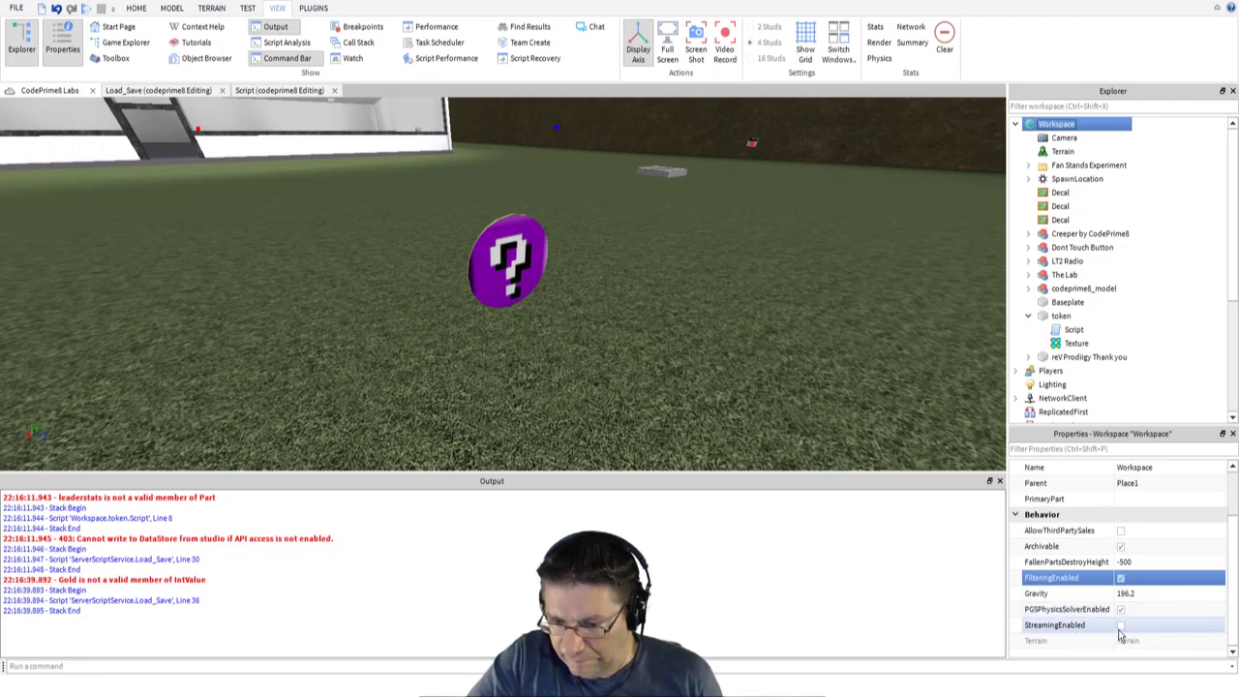
left_click(1120, 627)
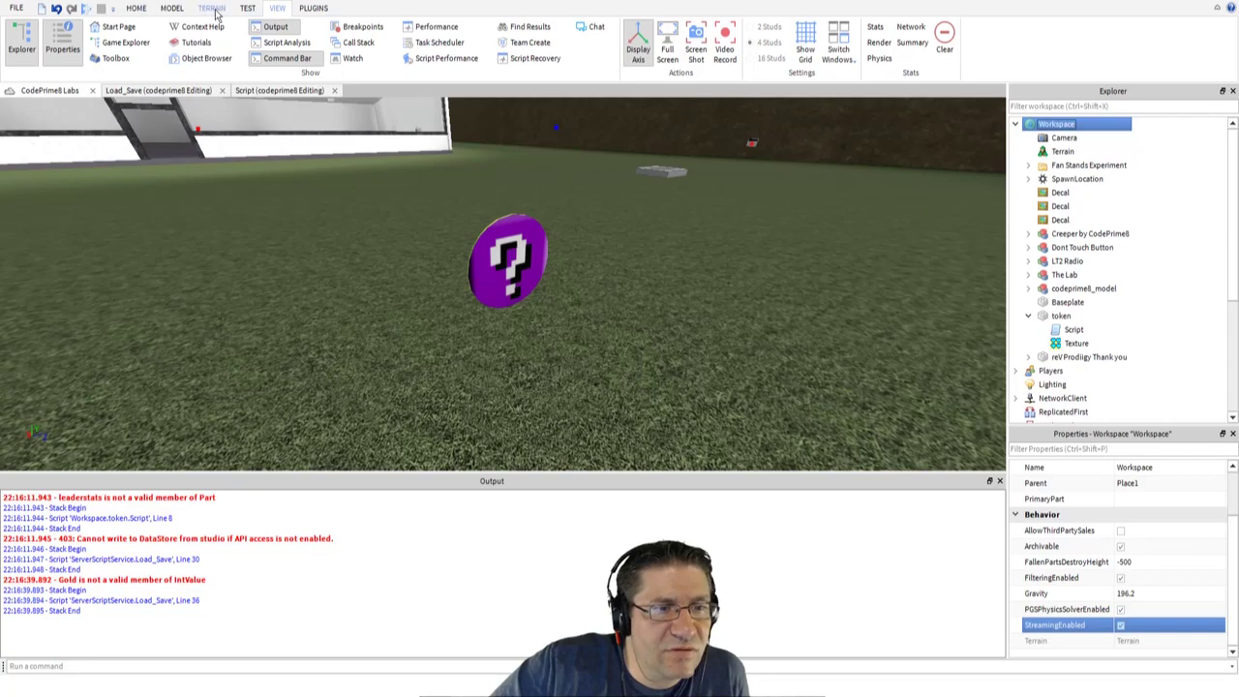
- Clear the selection and playtest the game again, turning the camera toward the building and the token
left_click(332, 270)
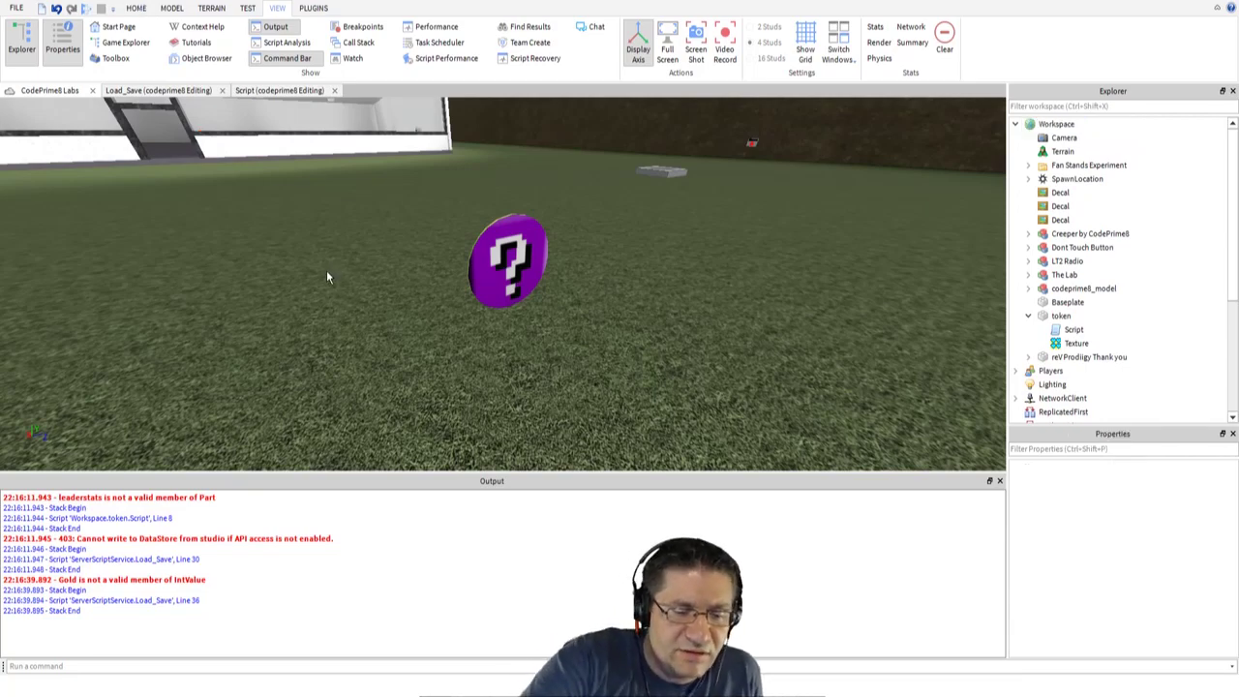
key("F5")
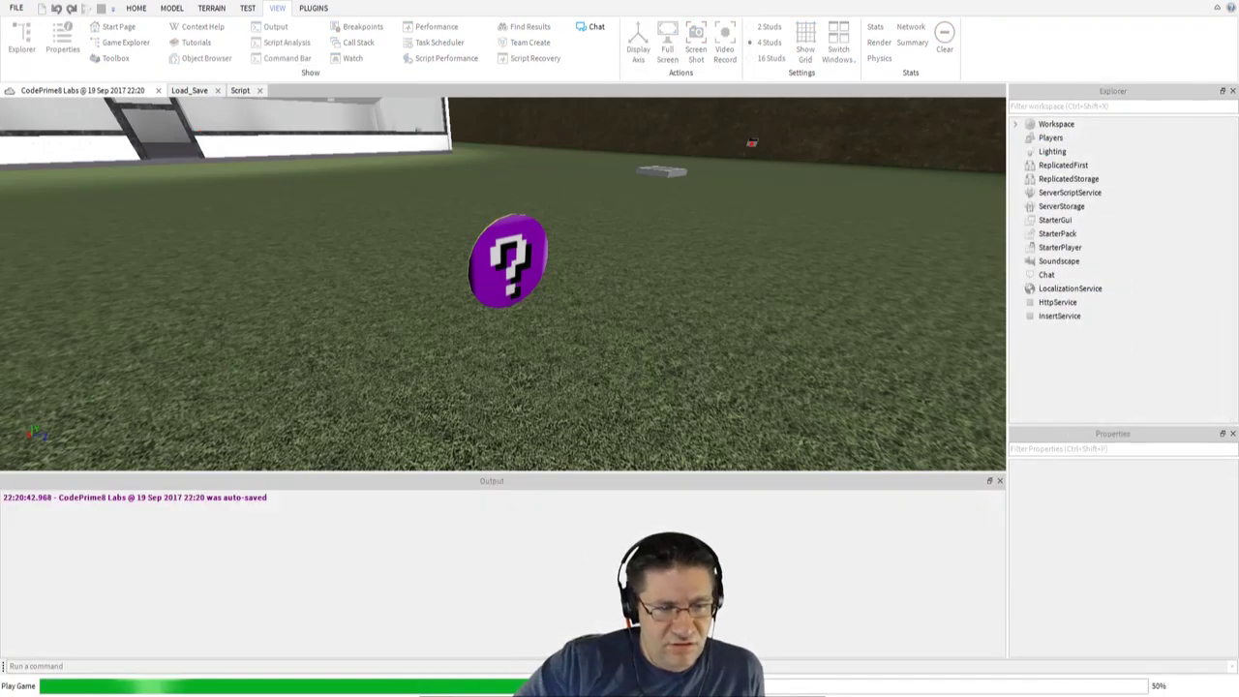
key("Left")
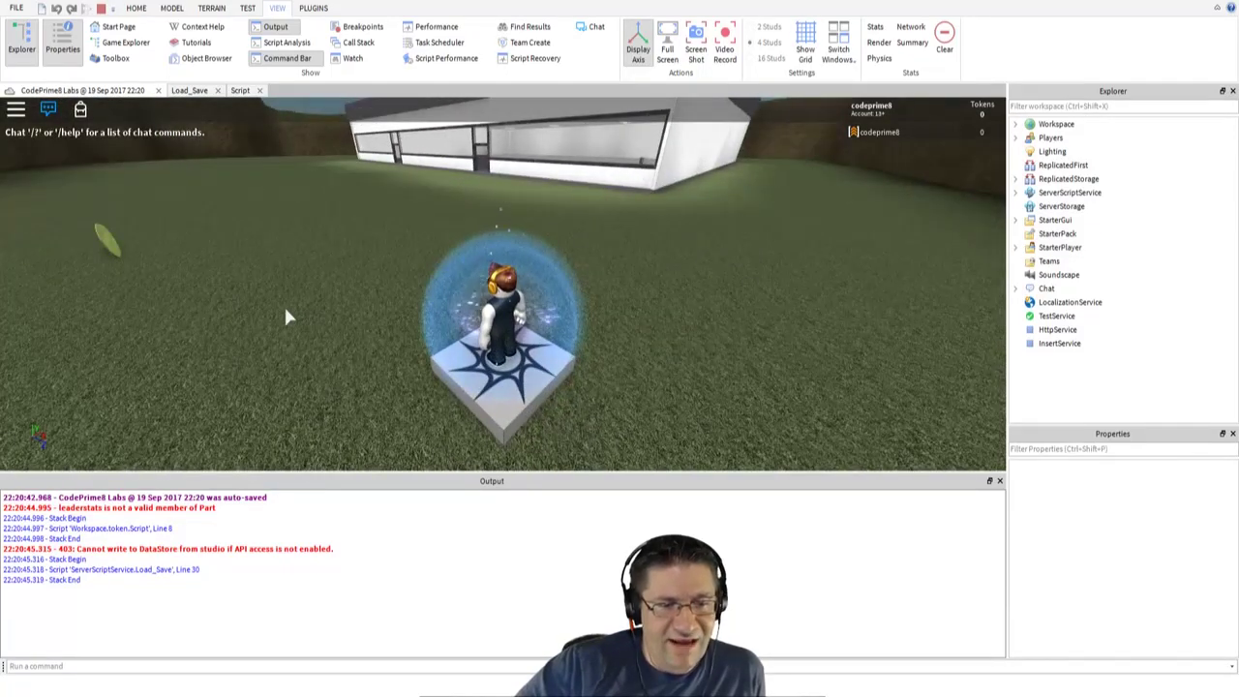
key("Left")
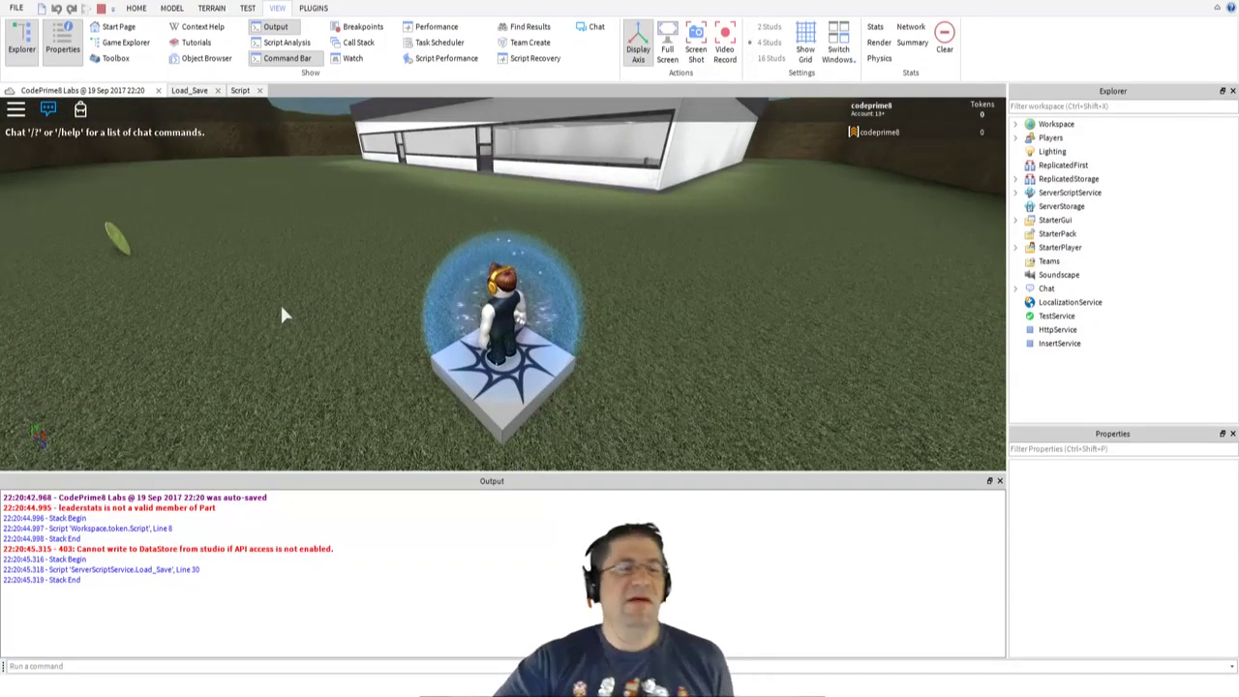